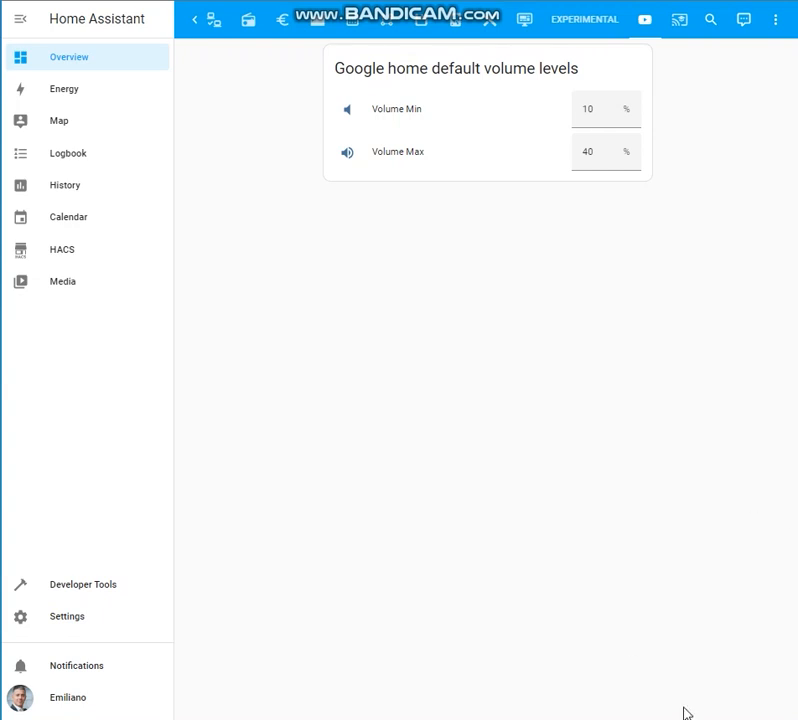
- Open the list of helpers in the Devices & Services settings
left_click(104, 627)
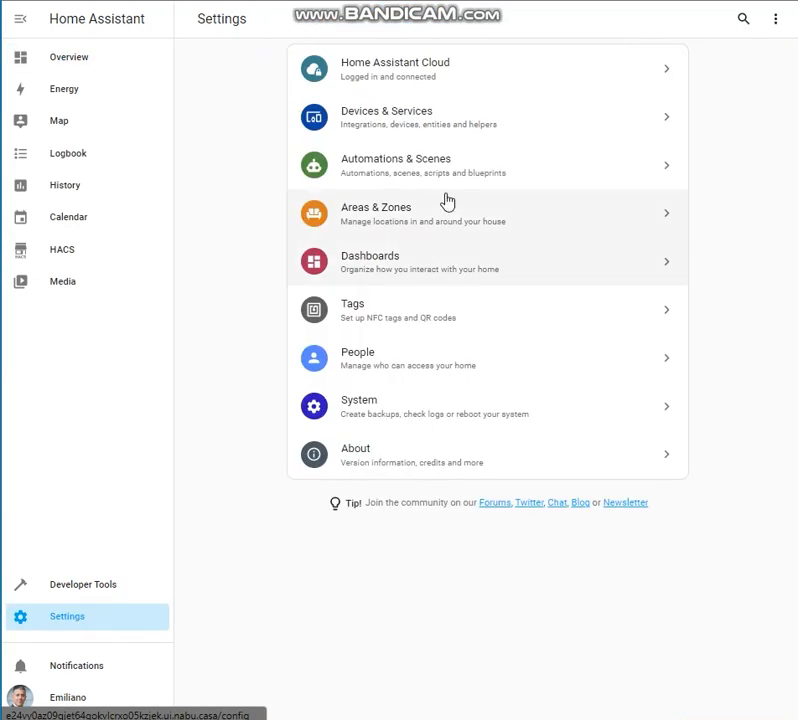
left_click(458, 116)
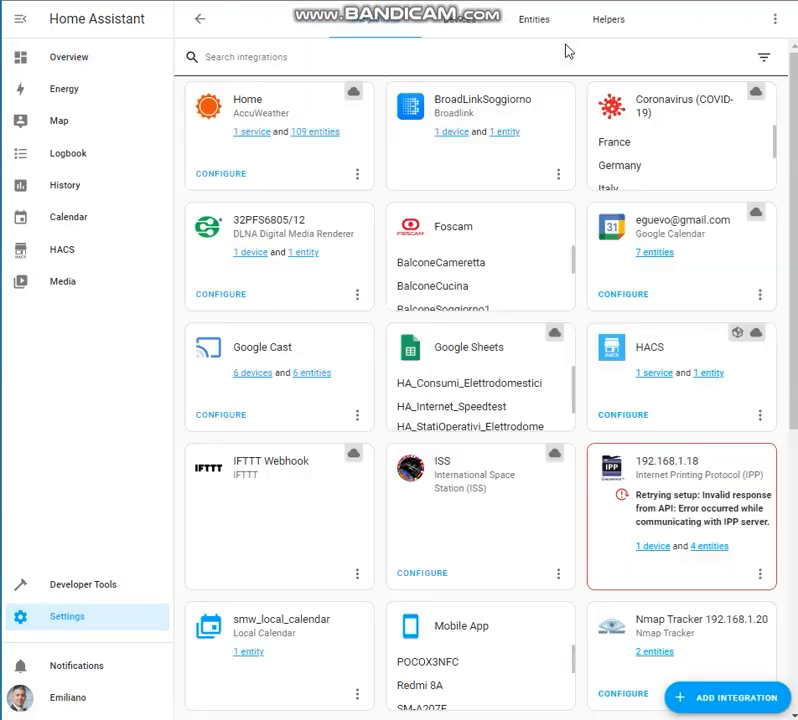
left_click(621, 27)
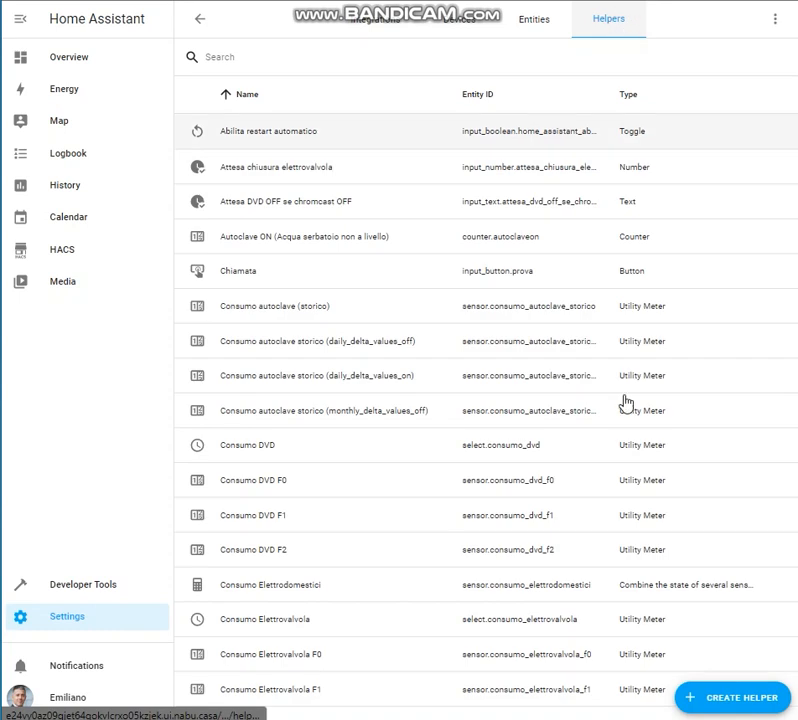
- Open the form for a new Schedule helper and look through its fields and weekly time grid
left_click(744, 699)
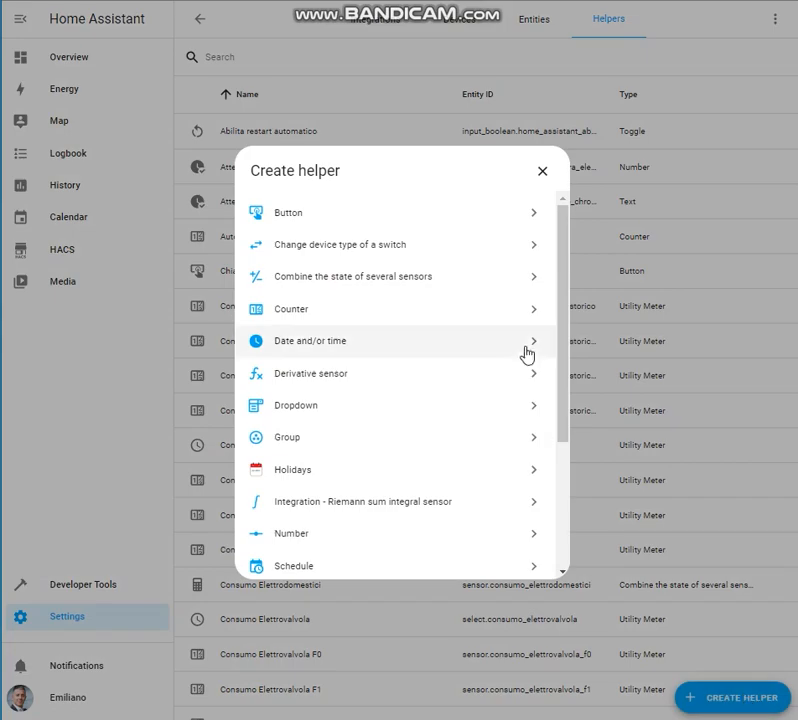
left_click_drag(566, 326, 572, 433)
left_click(350, 399)
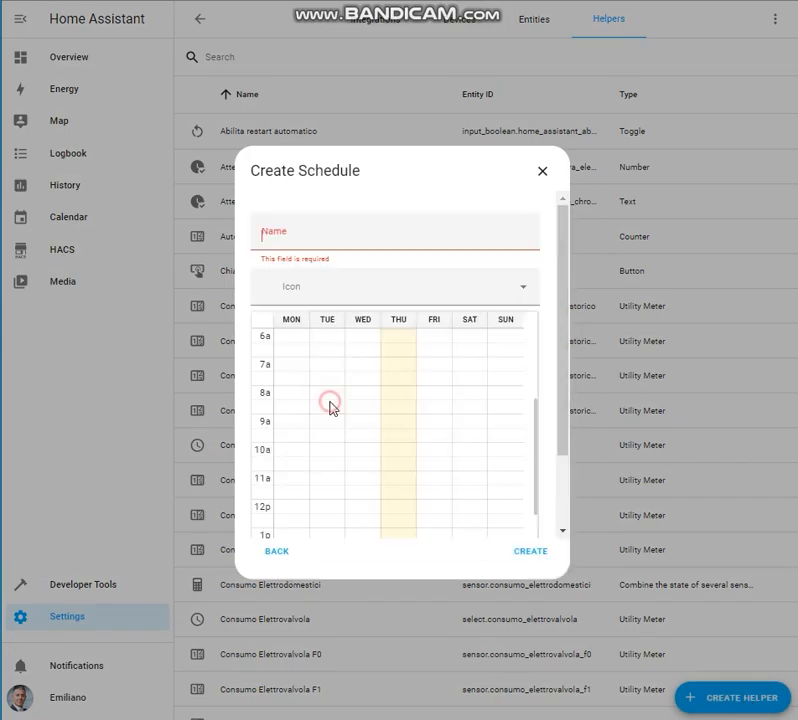
scroll(404, 438, "down", 3)
scroll(427, 441, "up", 4)
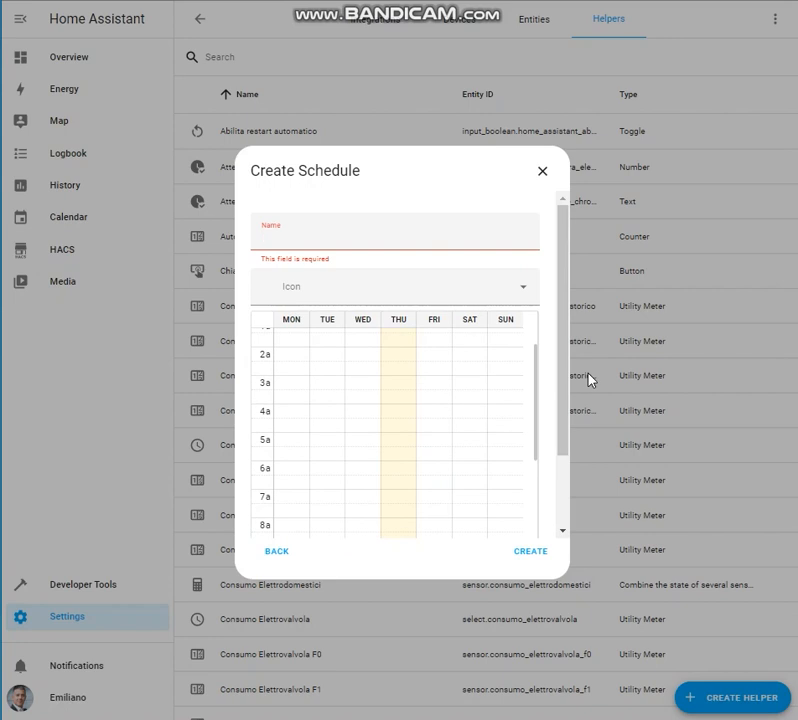
left_click_drag(563, 376, 566, 516)
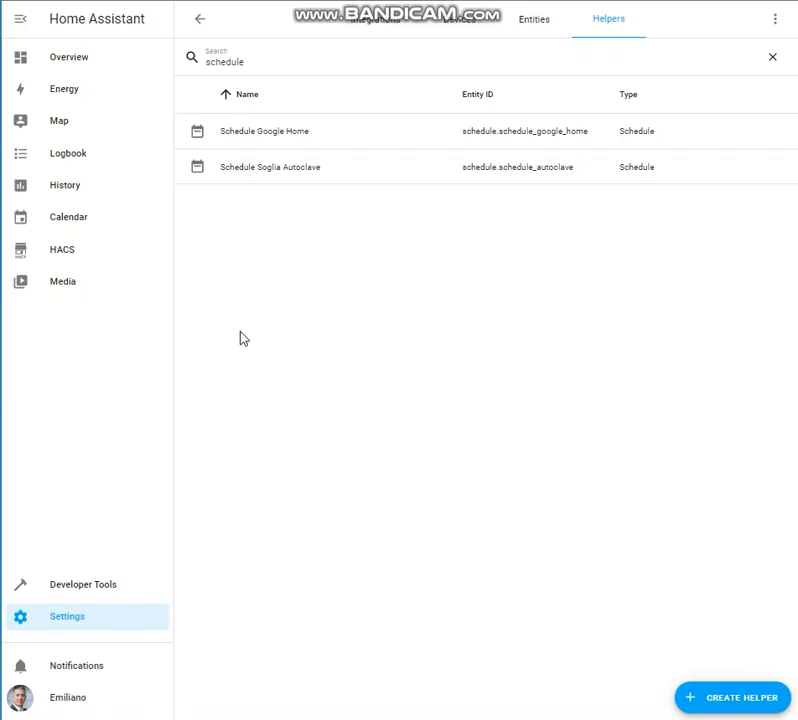
- Open the settings of the Schedule Google Home helper and examine the time blocks set for each weekday
left_click(256, 131)
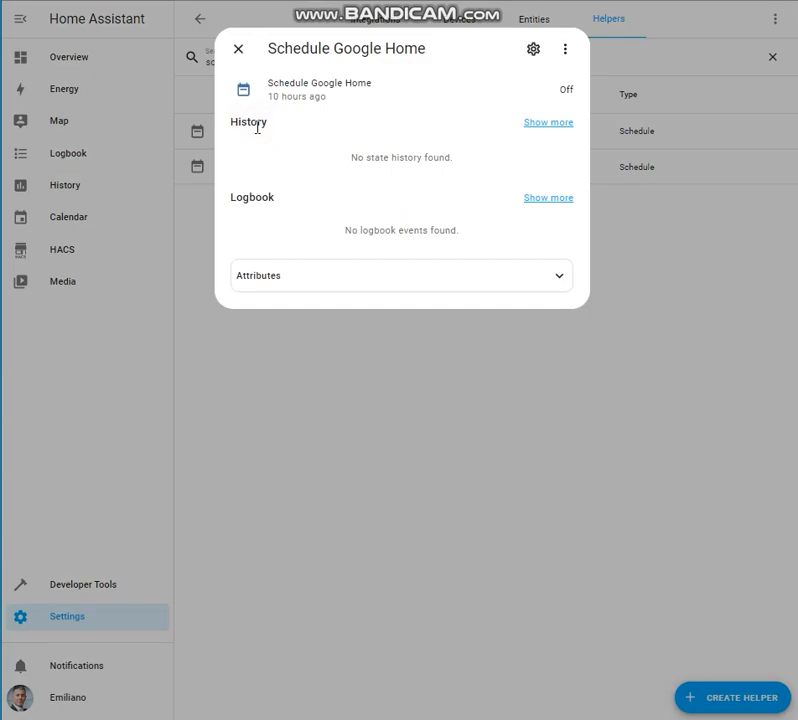
left_click(533, 49)
left_click_drag(572, 320, 575, 209)
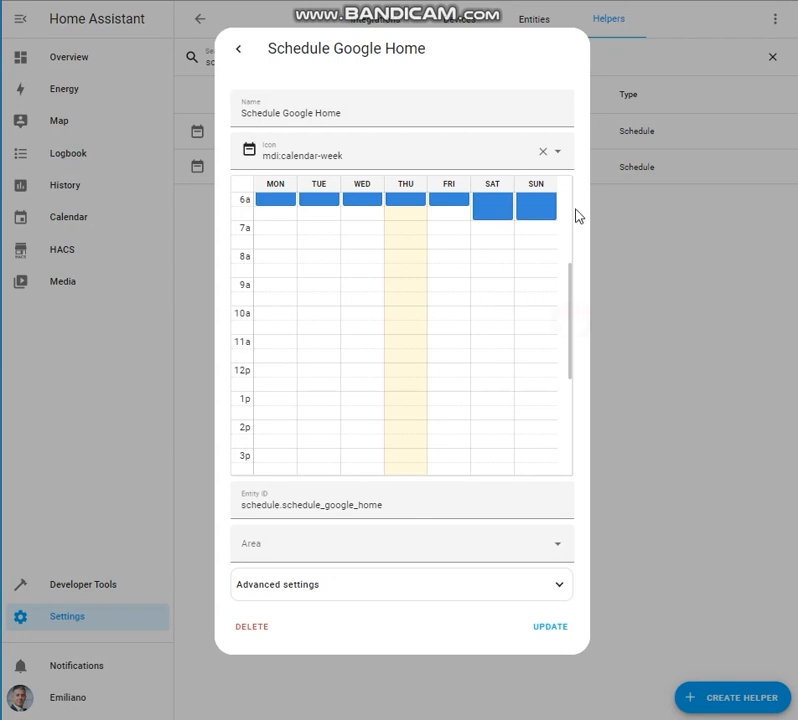
left_click_drag(572, 284, 575, 228)
scroll(575, 214, "up", 3)
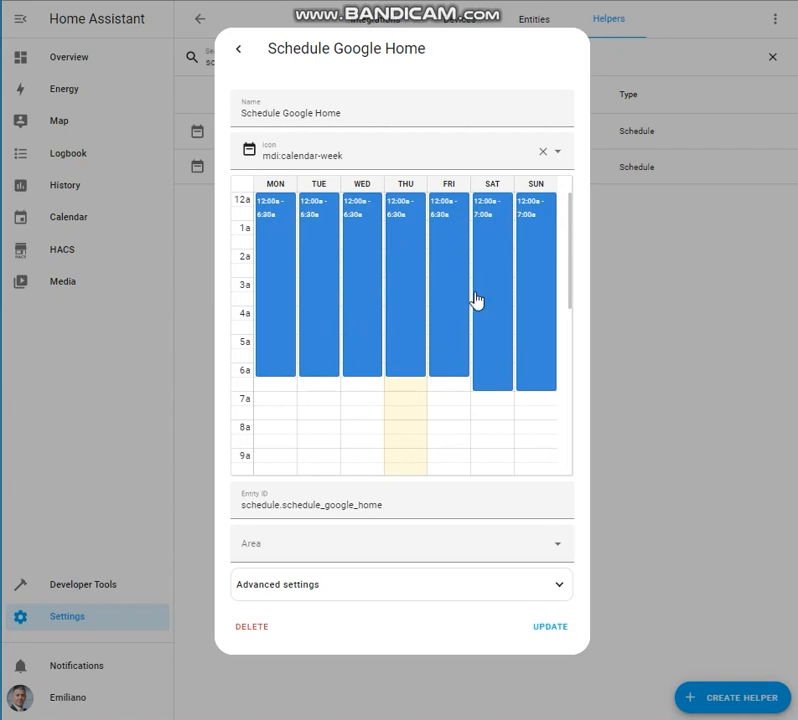
left_click_drag(572, 237, 572, 296)
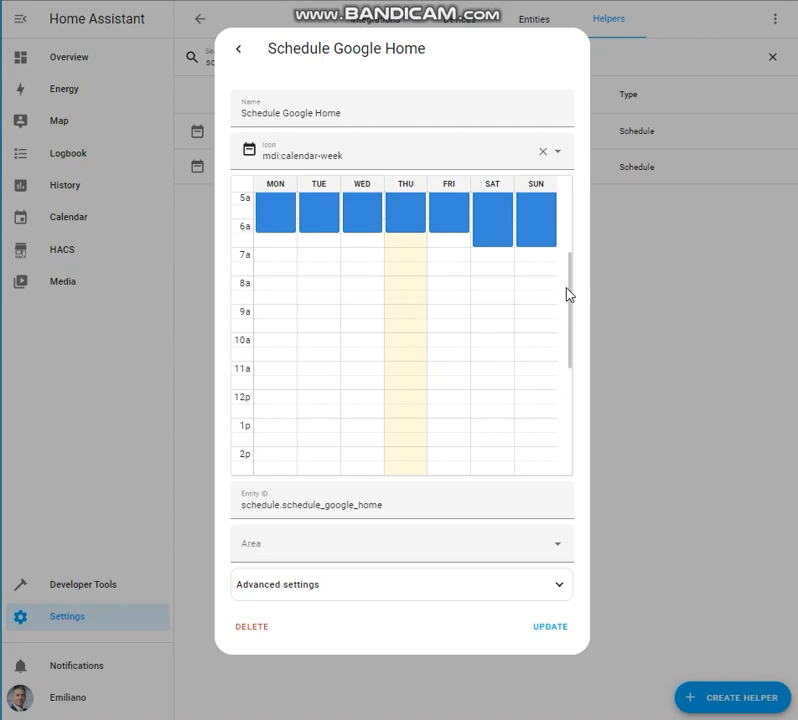
left_click_drag(568, 287, 563, 246)
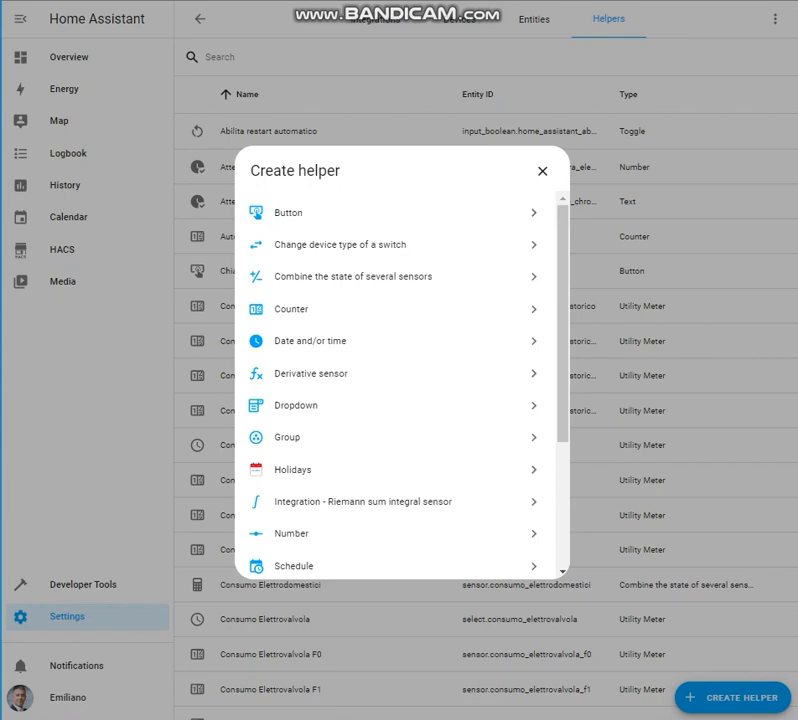
- View the form for a new media player group helper, and close it without creating a group
left_click(316, 446)
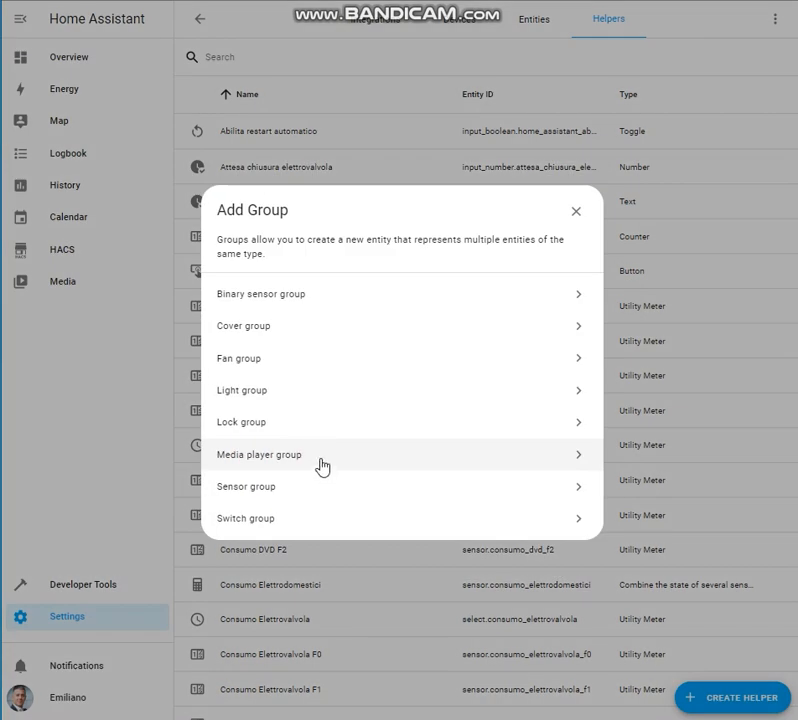
left_click(321, 464)
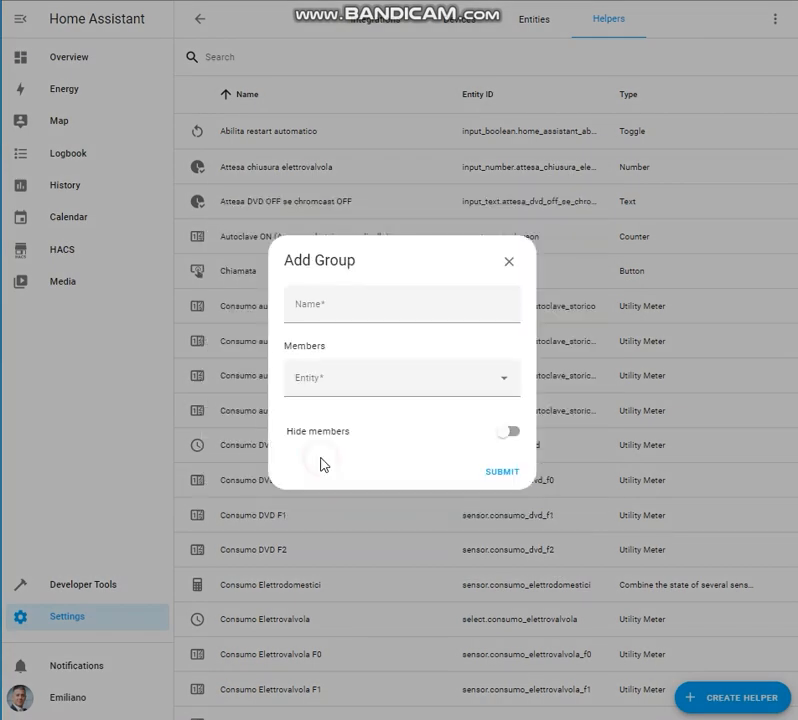
left_click(510, 264)
- Search the helpers for "speaker" and review the member entities in the Speakers Casa group's options
left_click(319, 71)
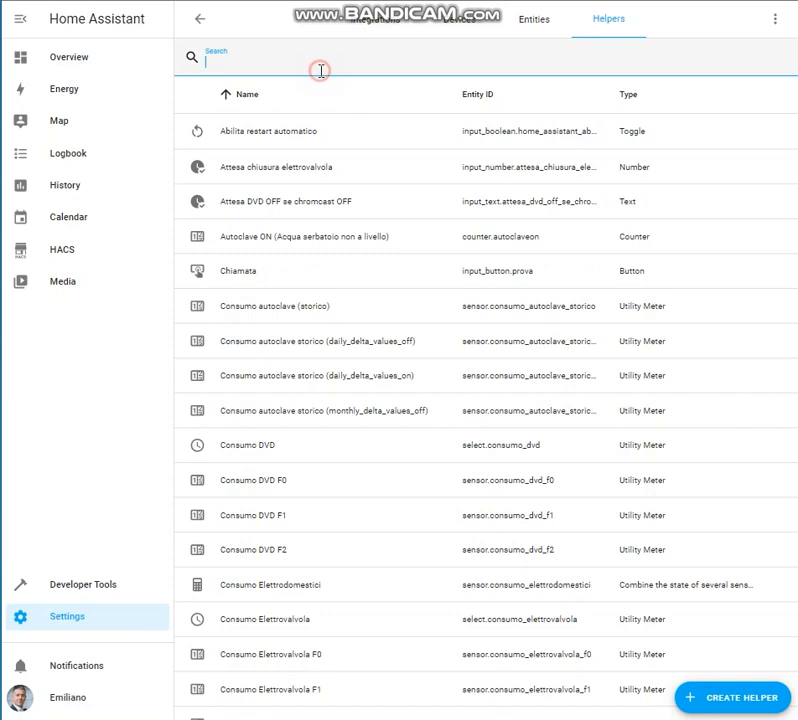
type("speaker")
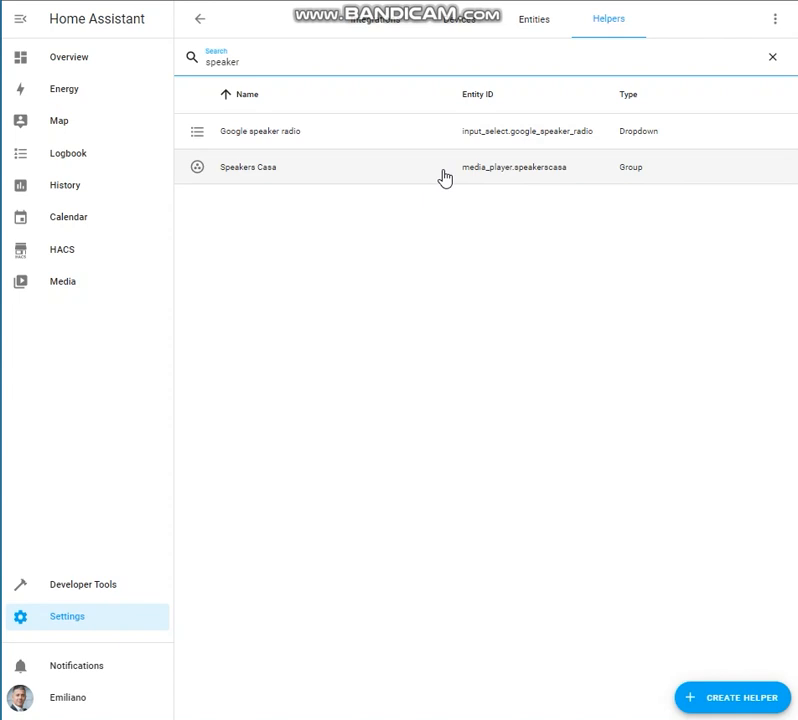
left_click(383, 177)
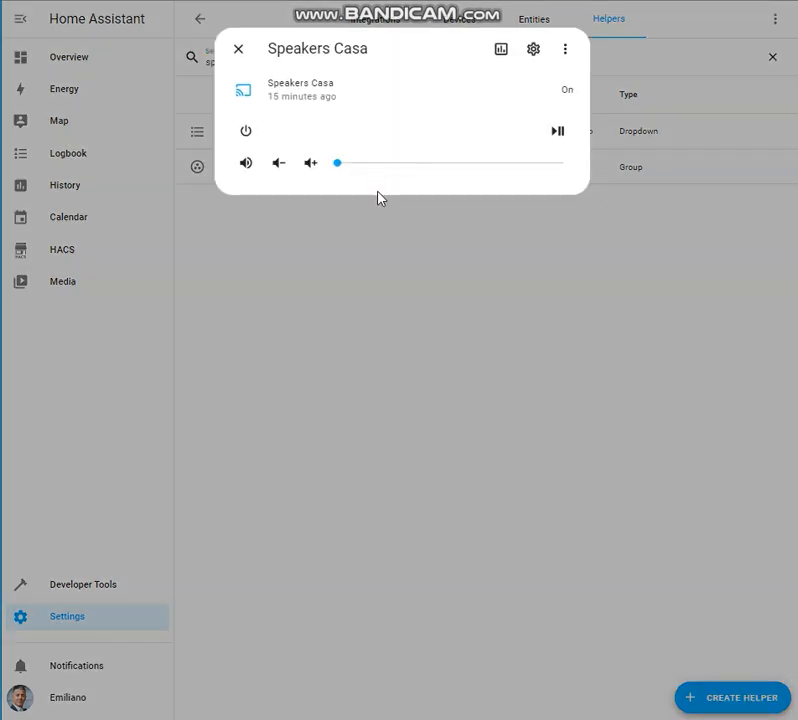
left_click(530, 52)
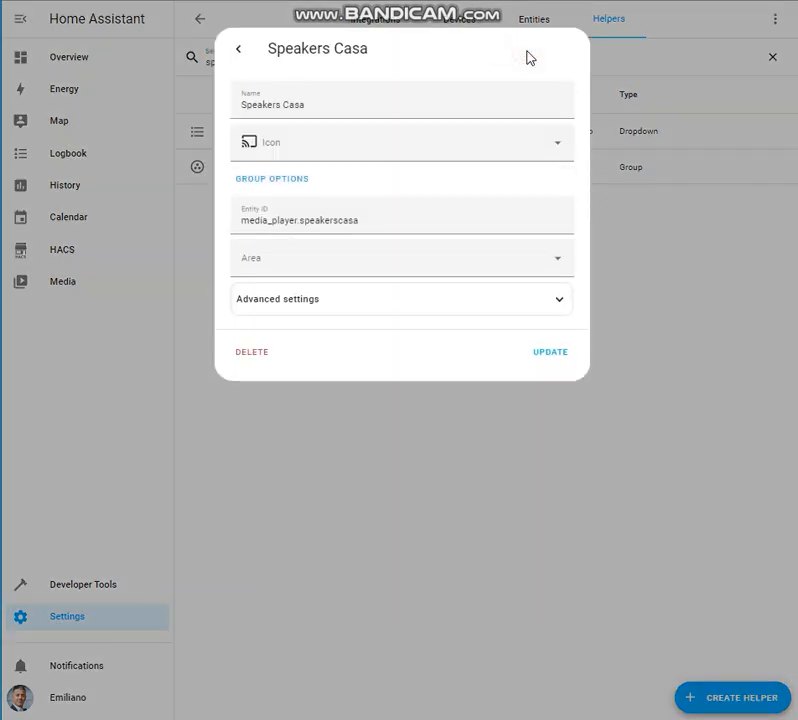
left_click(256, 180)
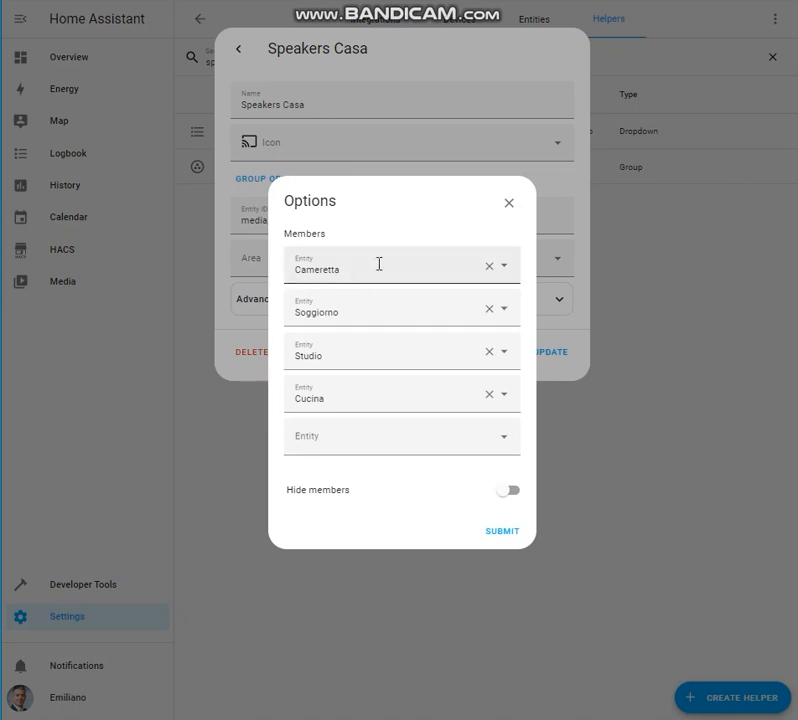
left_click(510, 205)
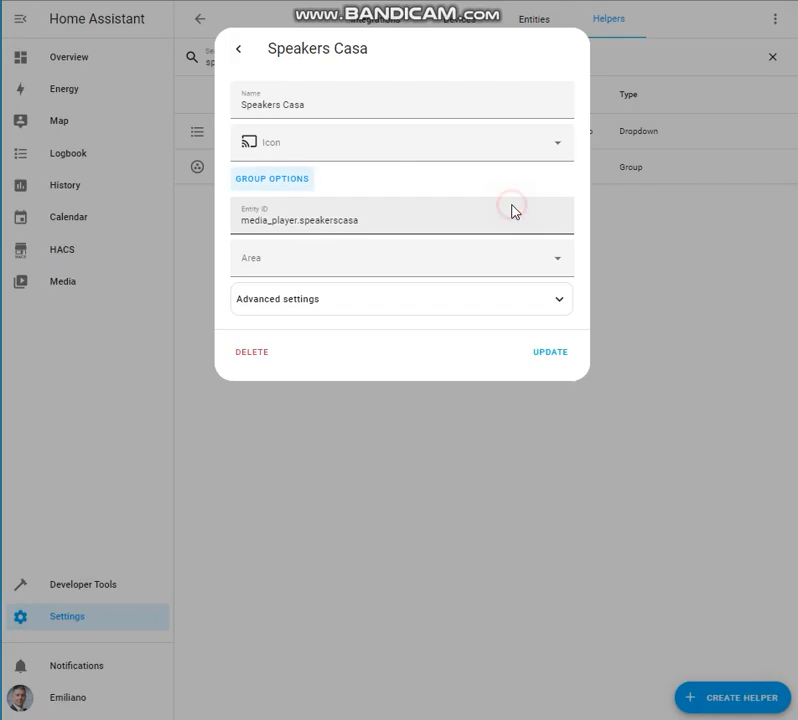
left_click(237, 50)
left_click(239, 49)
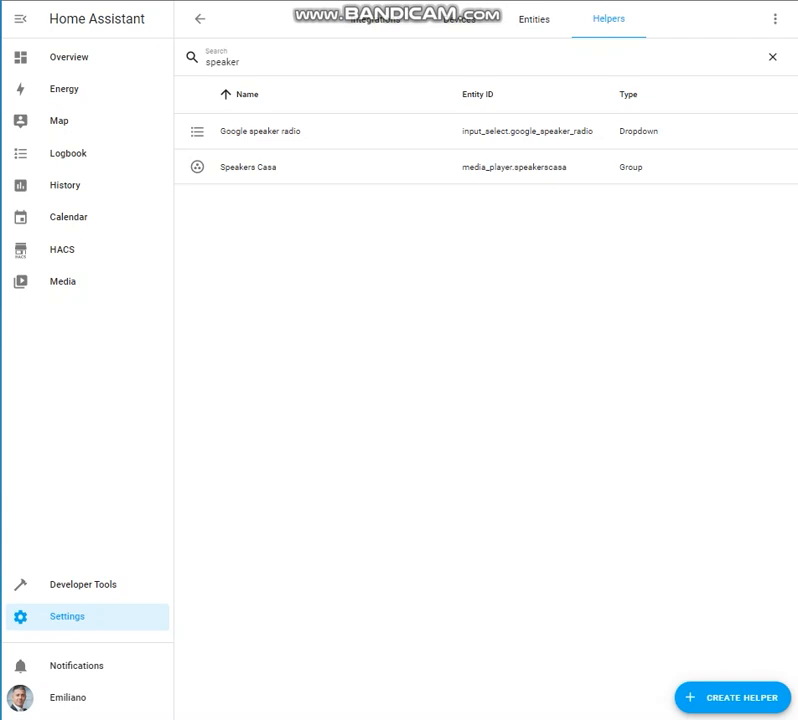
- Clear the helper search and view the form for a new Number helper, closing it without creating one
double_click(324, 59)
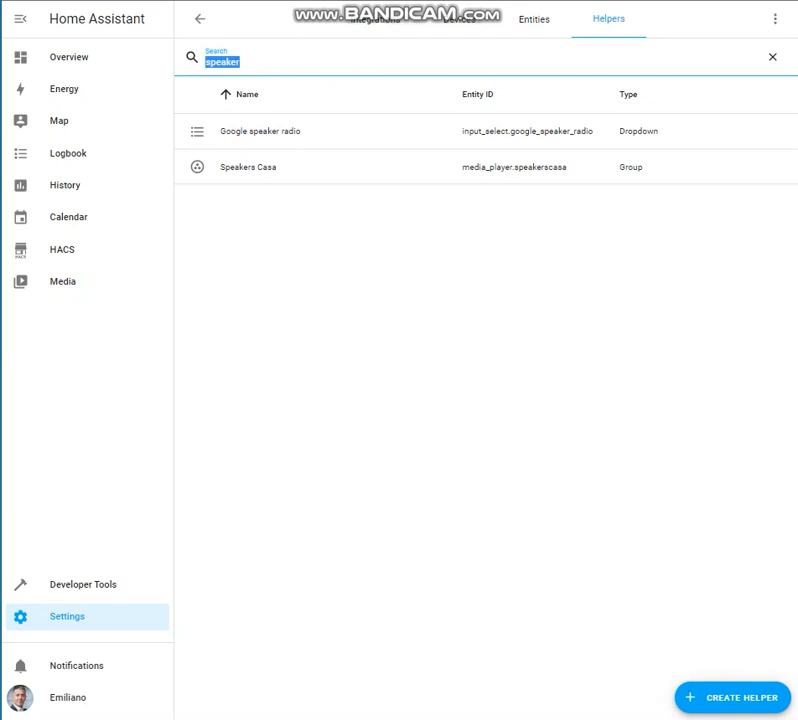
key("BackSpace")
left_click(730, 698)
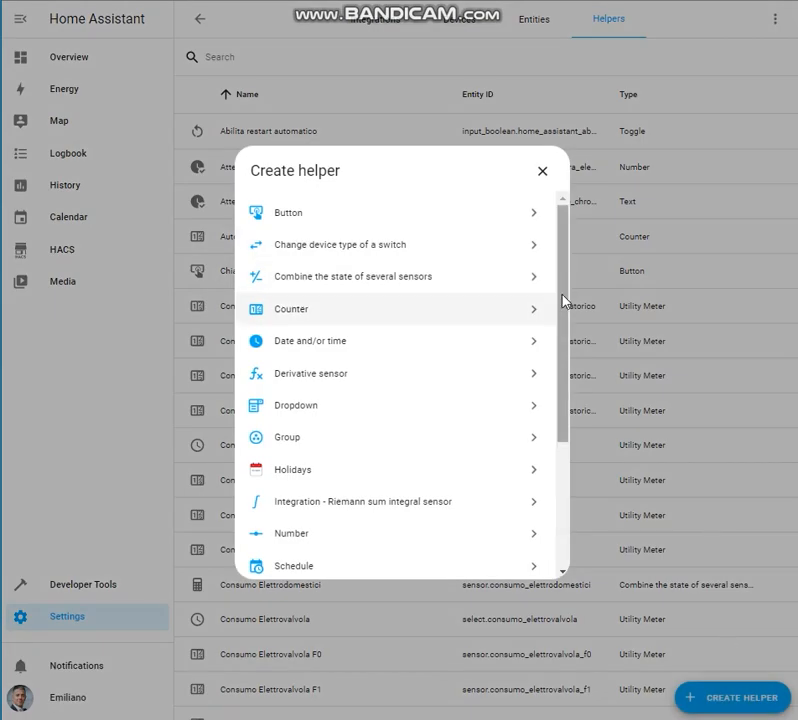
scroll(545, 340, "down", 1)
left_click(313, 490)
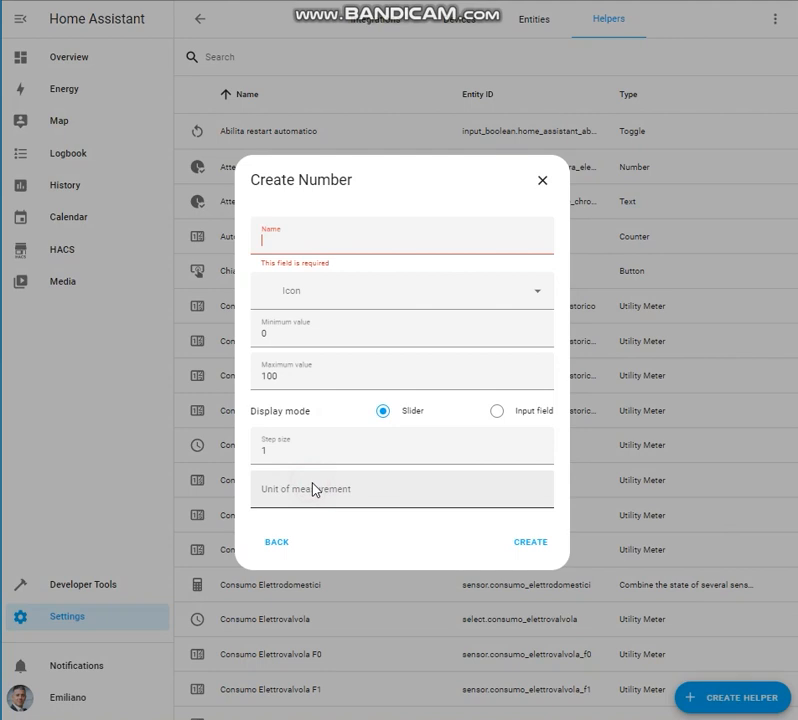
left_click(284, 242)
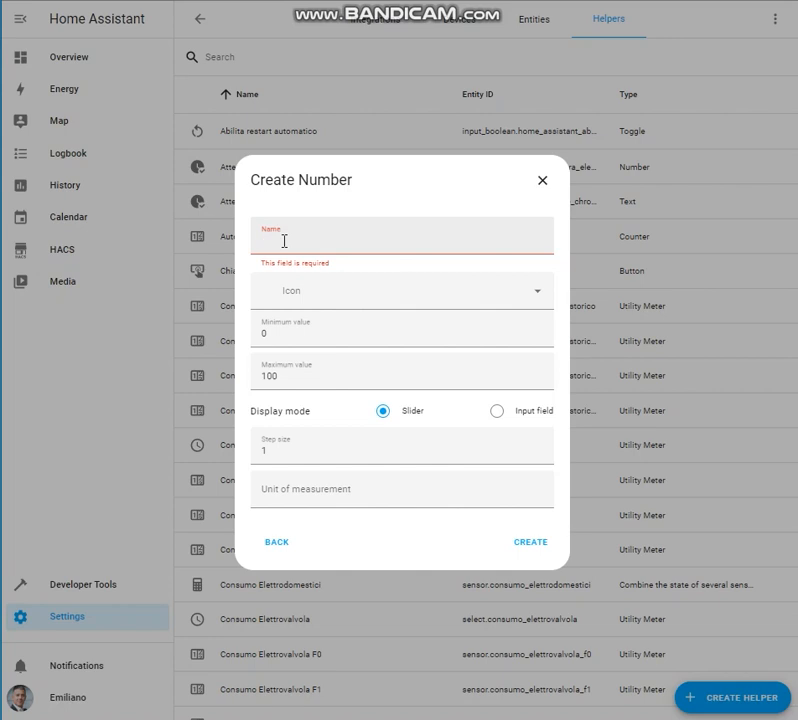
left_click(544, 182)
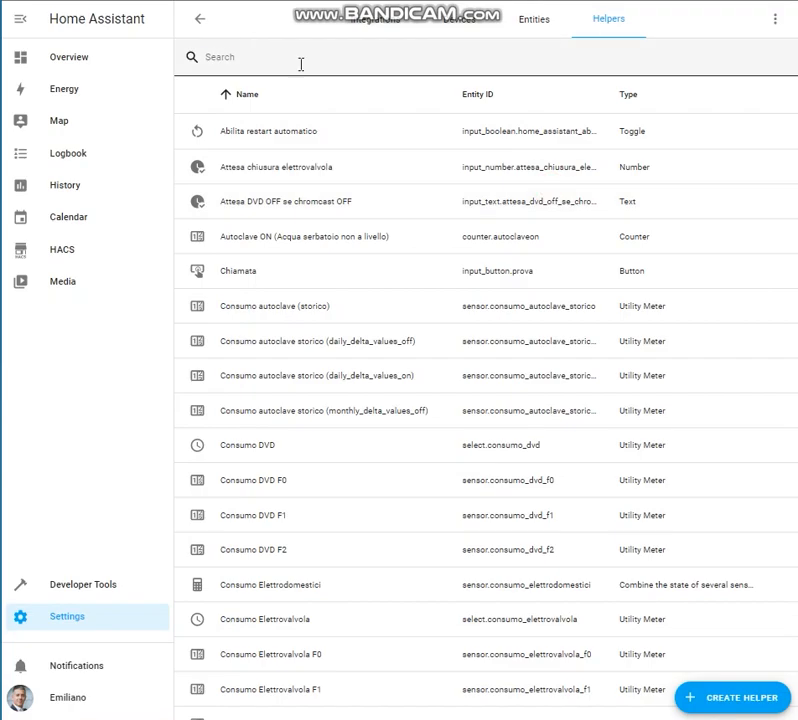
- Search the helpers for "google home" and review the settings of the Volume Max Google Home number helper
left_click(299, 56)
type("go")
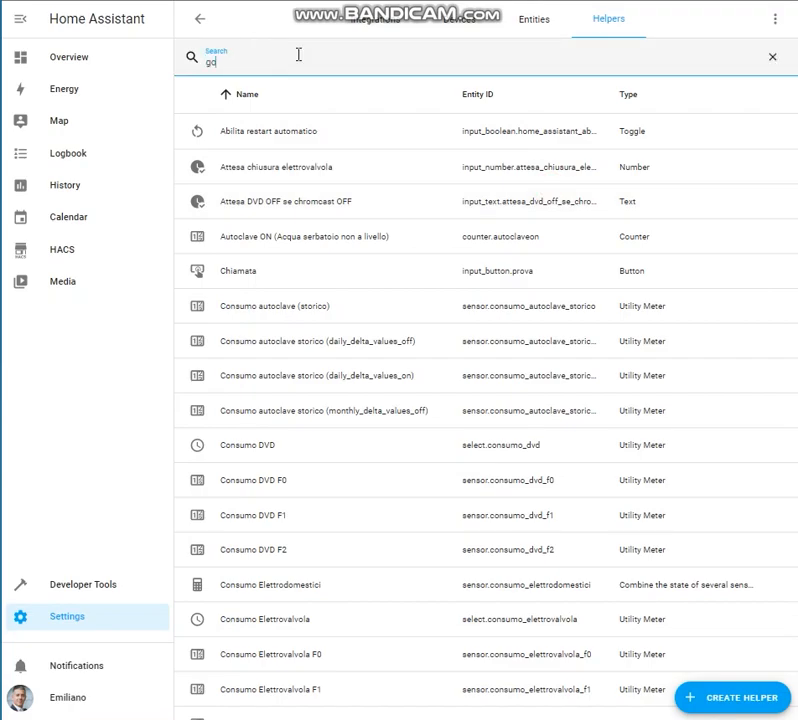
type("ogle home")
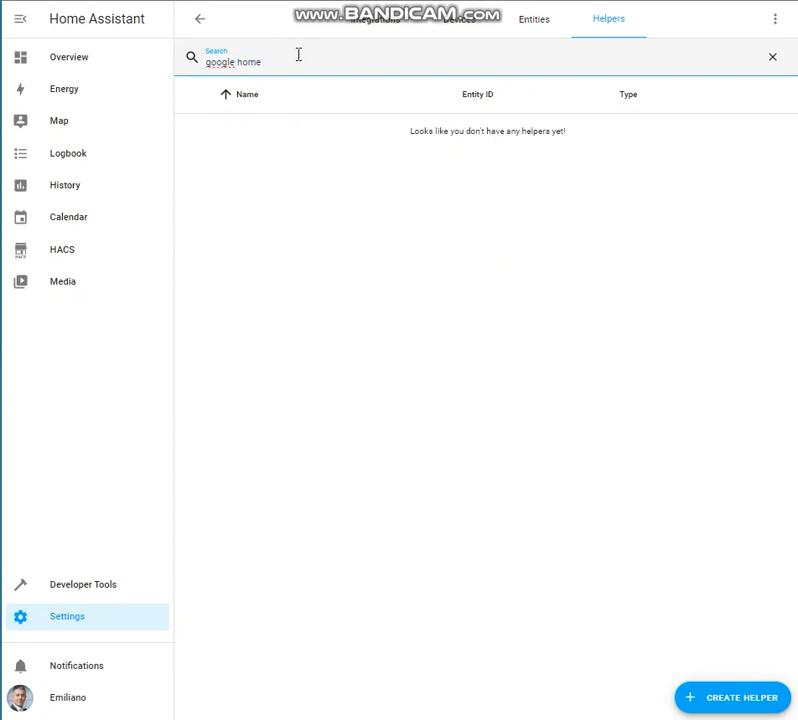
key("BackSpace")
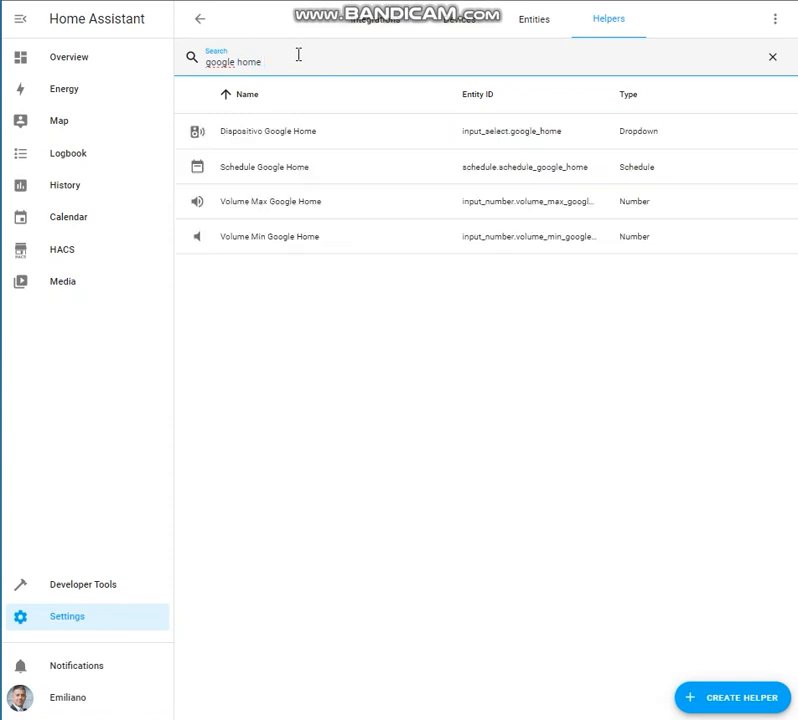
left_click(292, 206)
left_click(533, 49)
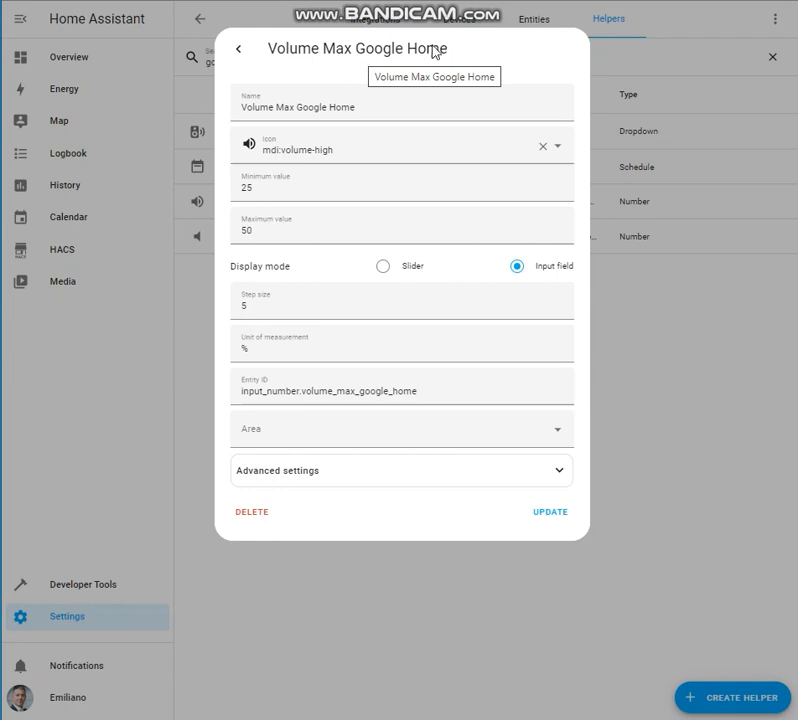
left_click(237, 58)
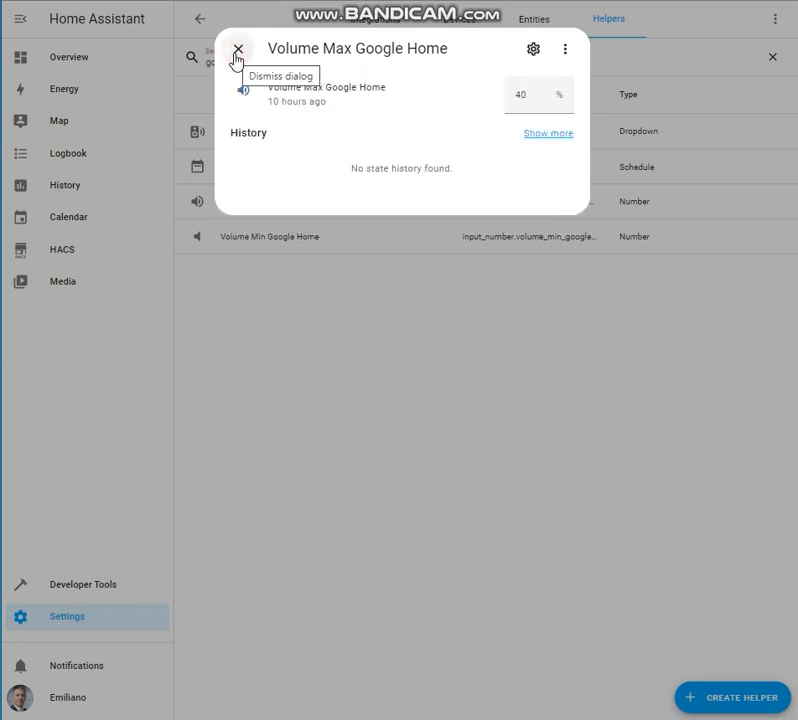
left_click(237, 54)
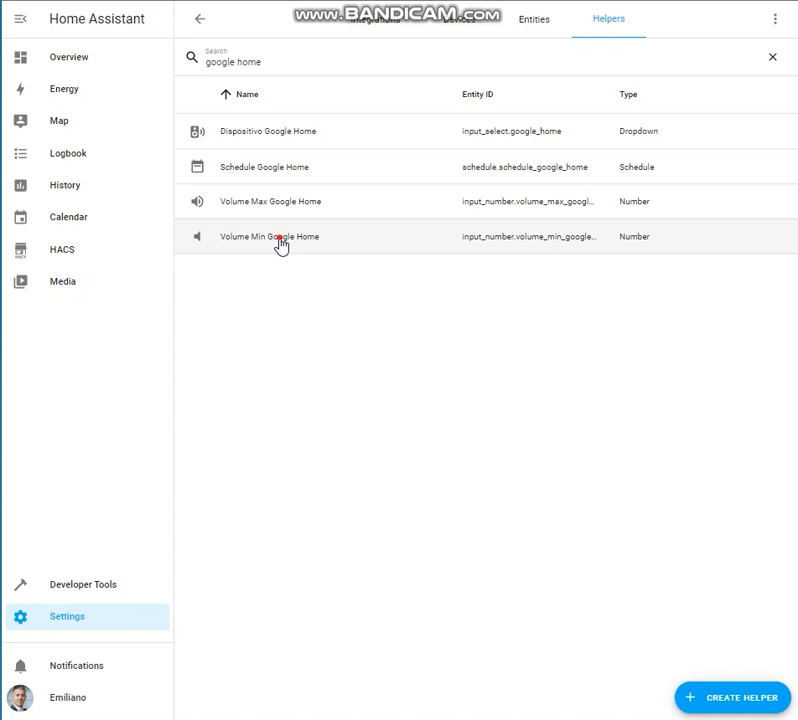
- Review the value range, step size and unit in the settings of the Volume Min Google Home helper
left_click(280, 240)
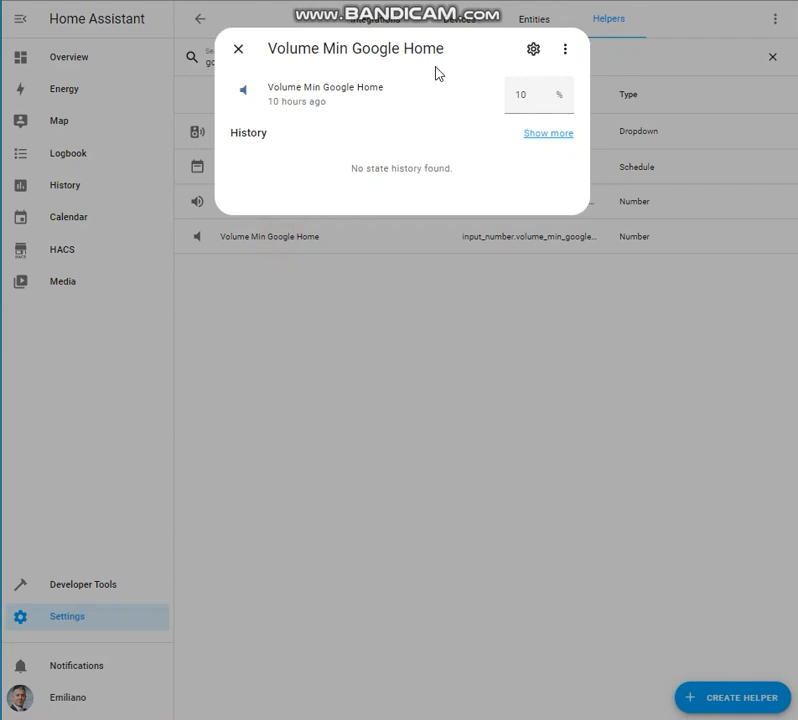
left_click(532, 57)
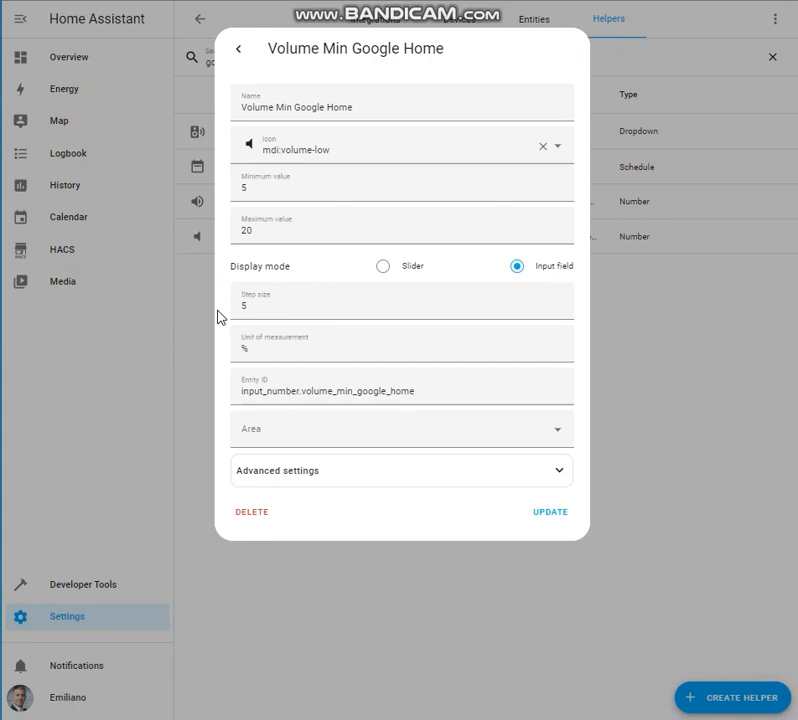
left_click(238, 52)
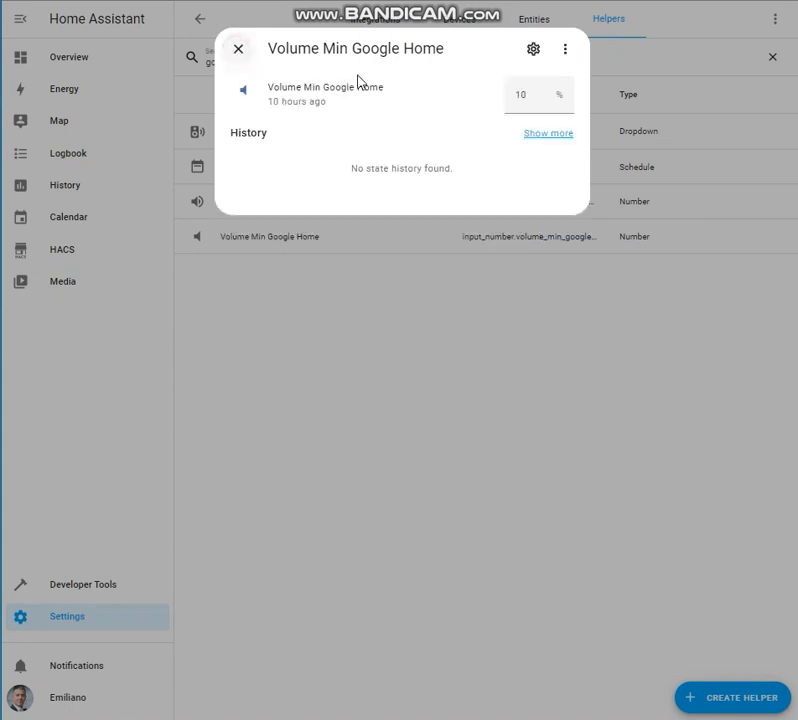
- Close the Volume Min Google Home details and examine the trigger block of the "Schedule - Imposta volume speakers casa" automation's YAML
left_click(238, 50)
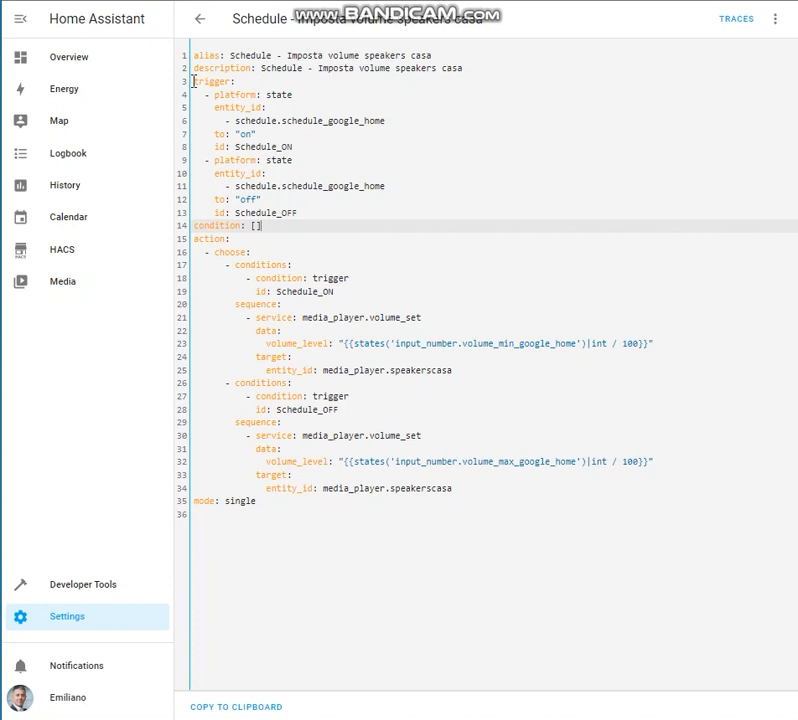
left_click_drag(196, 82, 383, 210)
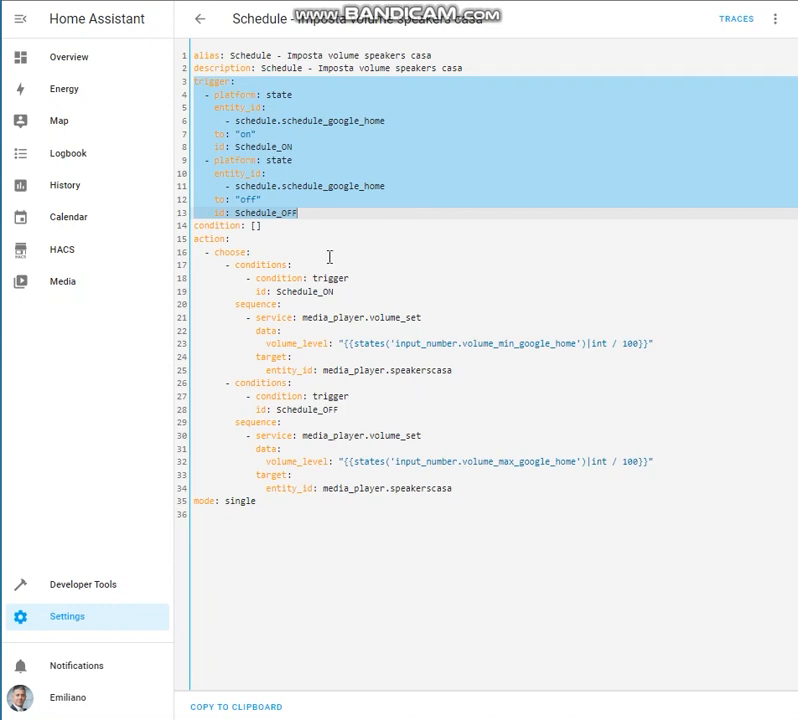
left_click(278, 291)
- Examine the Schedule_ON branch of the automation's actions, including the volume_level template that uses input_number.volume_min_google_home
left_click_drag(226, 266, 520, 370)
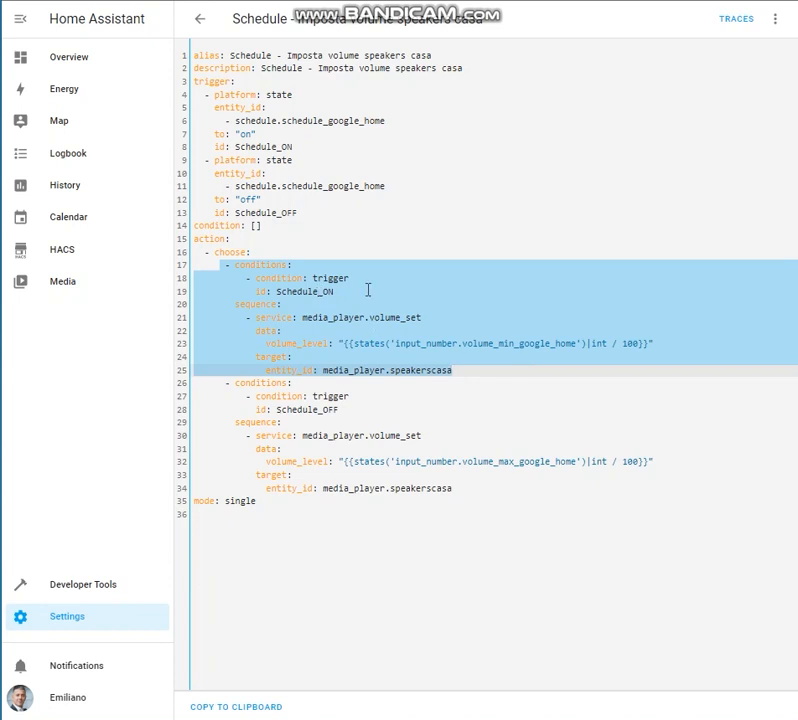
left_click(395, 344)
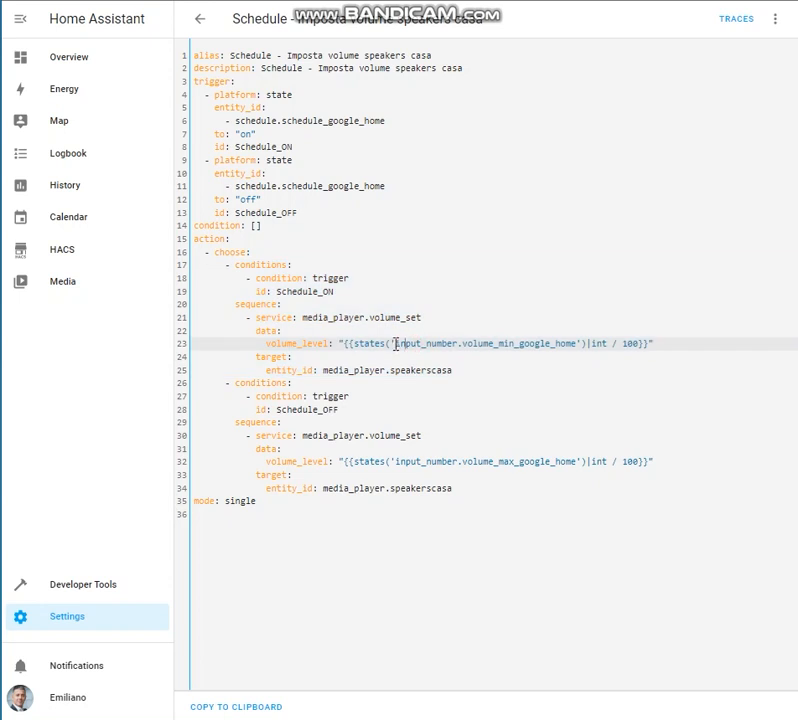
left_click_drag(395, 344, 640, 344)
left_click(360, 449)
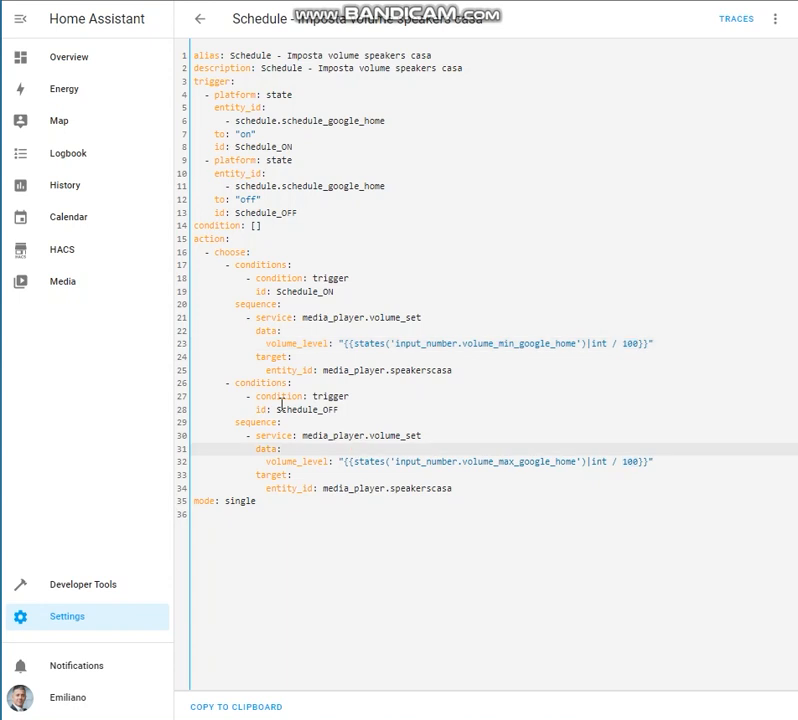
- Examine the Schedule_OFF branch, including its media_player.volume_set service, the input_number.volume_max_google_home helper and the division by 100
left_click_drag(224, 383, 549, 483)
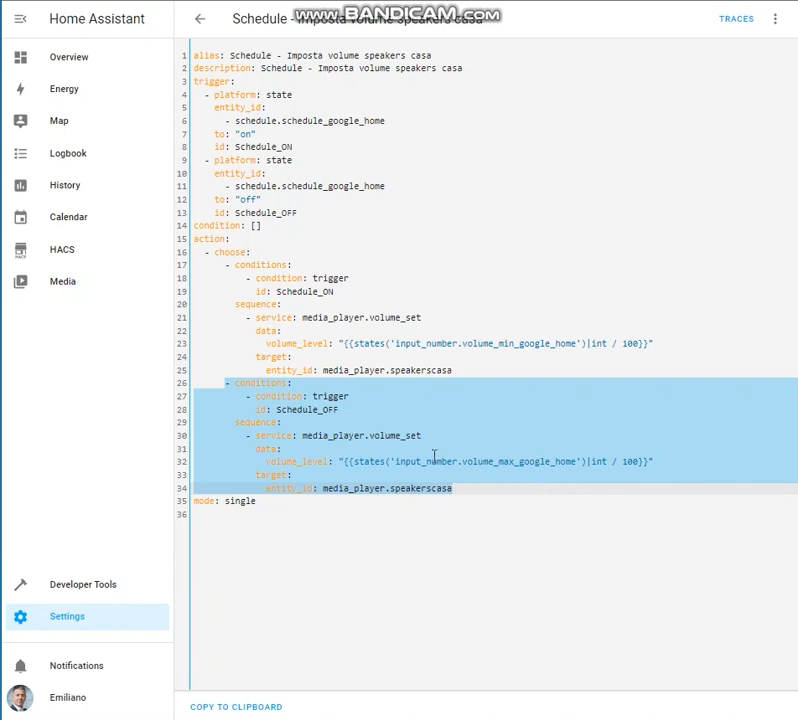
left_click_drag(362, 433, 305, 437)
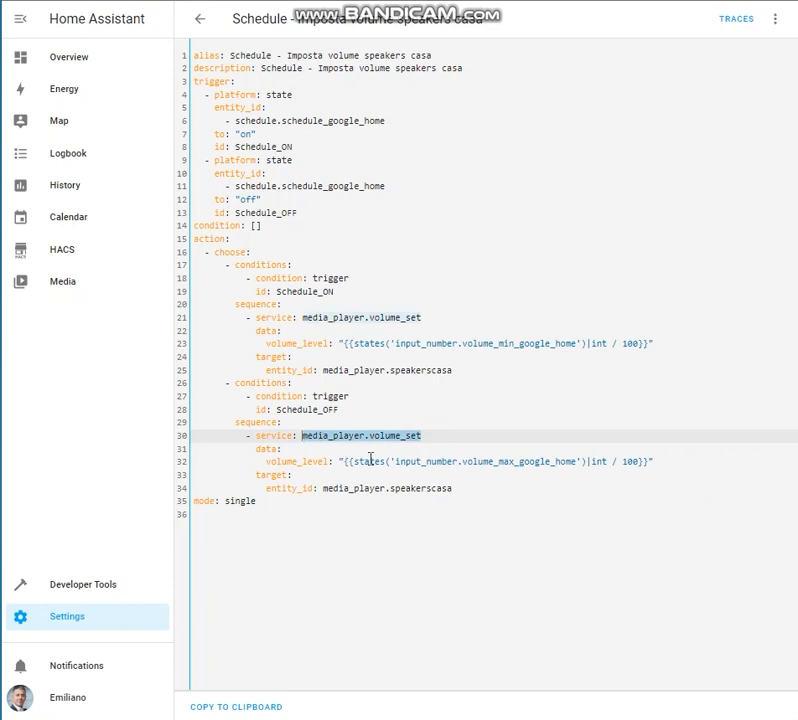
left_click_drag(396, 462, 578, 461)
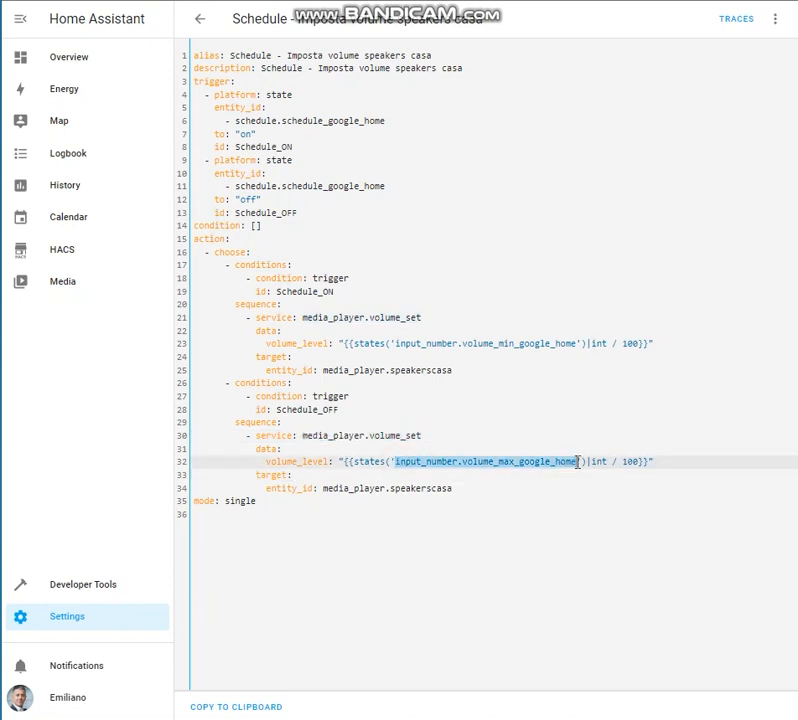
left_click(630, 461)
double_click(630, 461)
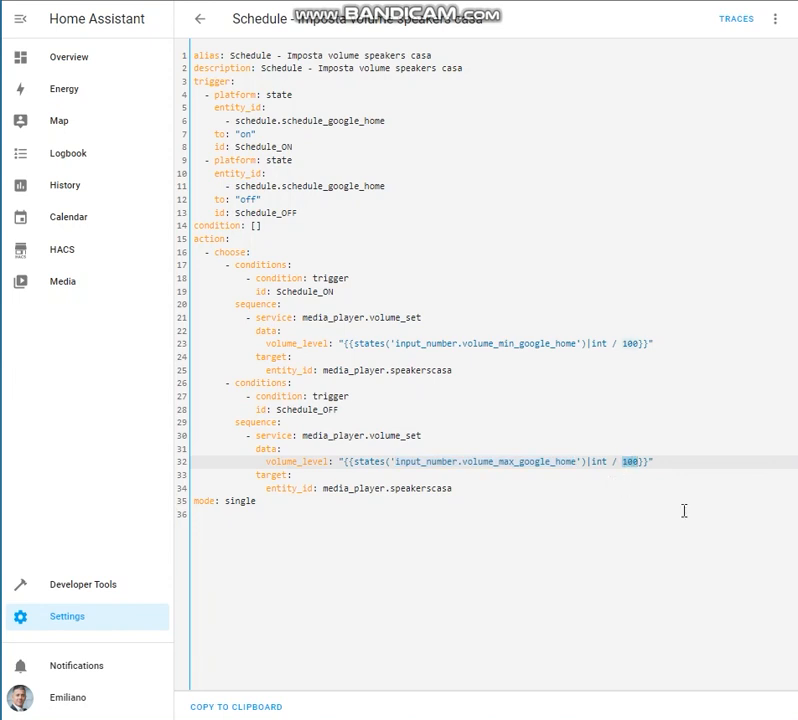
left_click(547, 477)
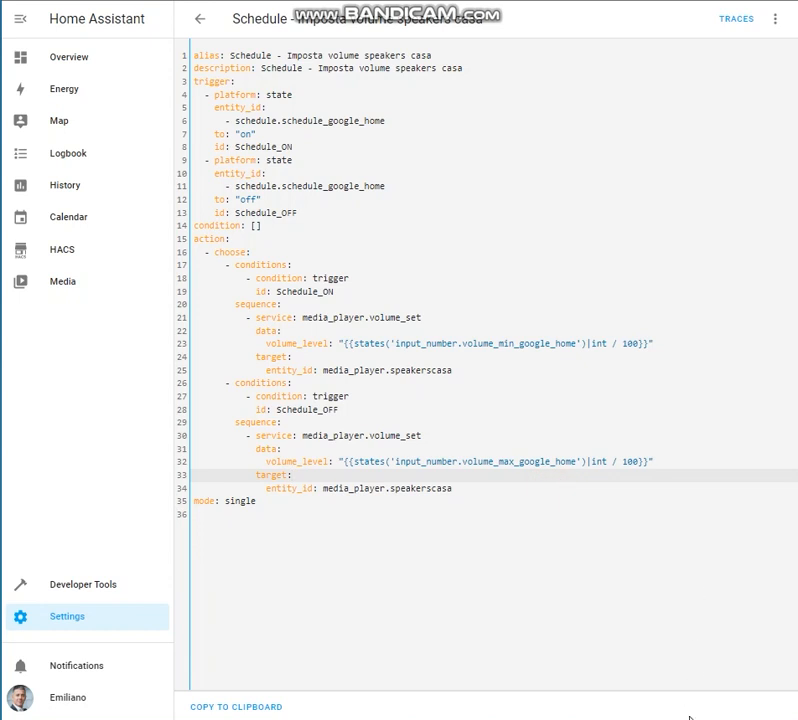